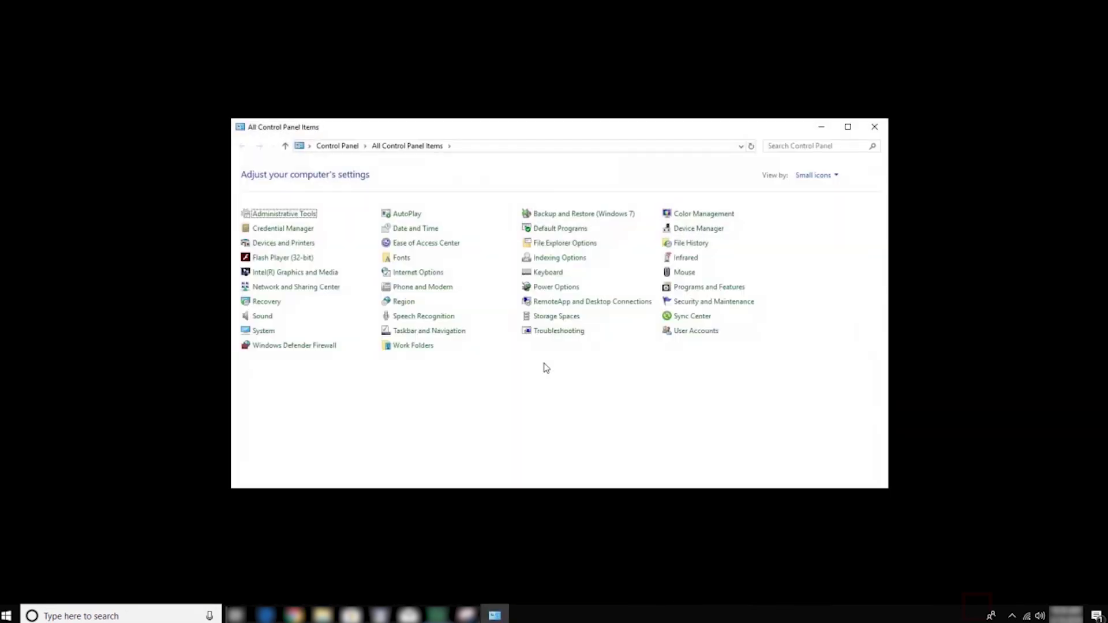
- Show the BrotherLF Wi-Fi security key in plain text, then close the Wi-Fi properties and status windows
left_click(350, 293)
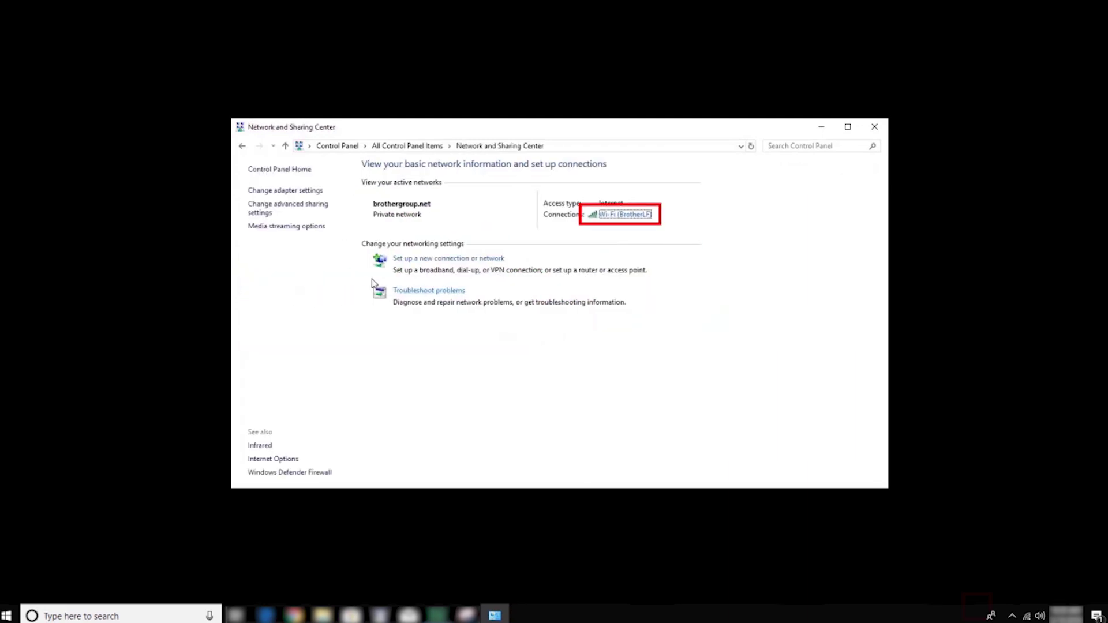
left_click(651, 217)
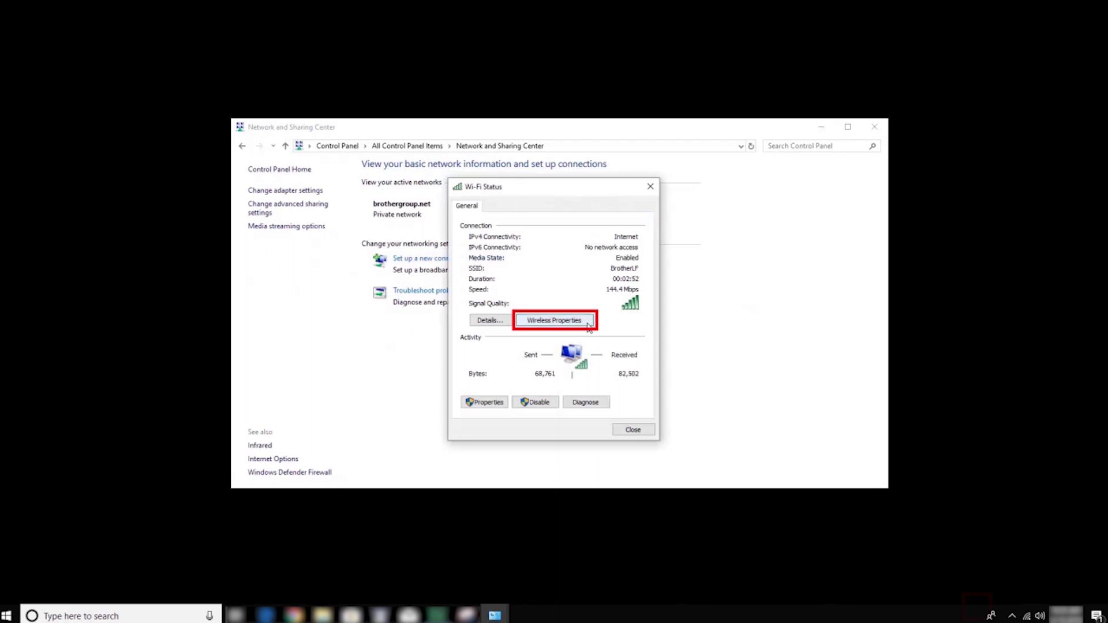
left_click(588, 324)
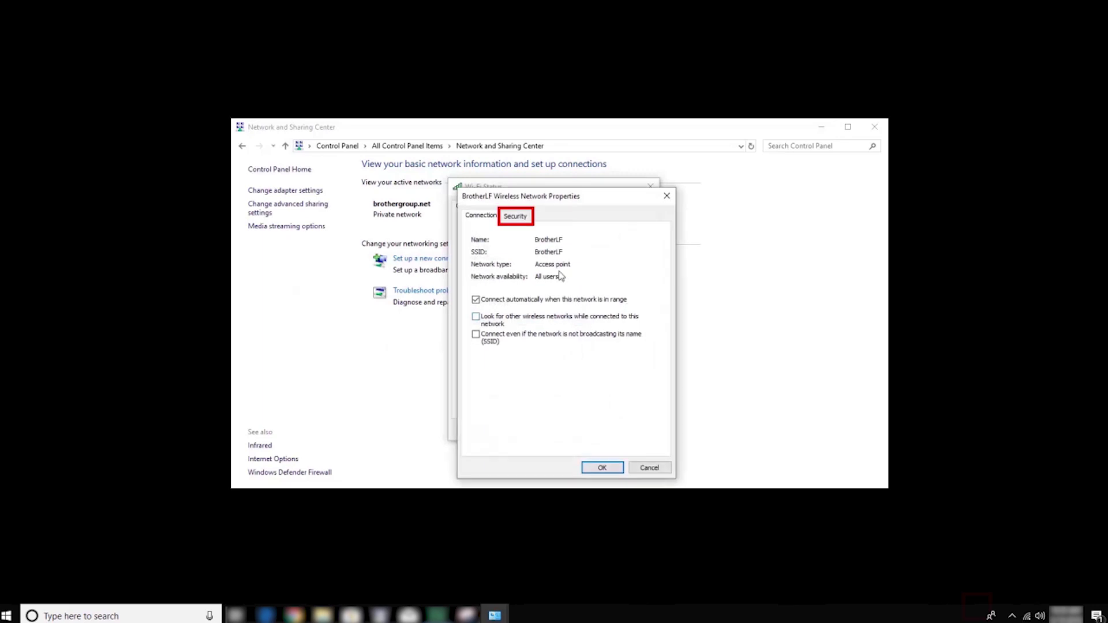
left_click(528, 223)
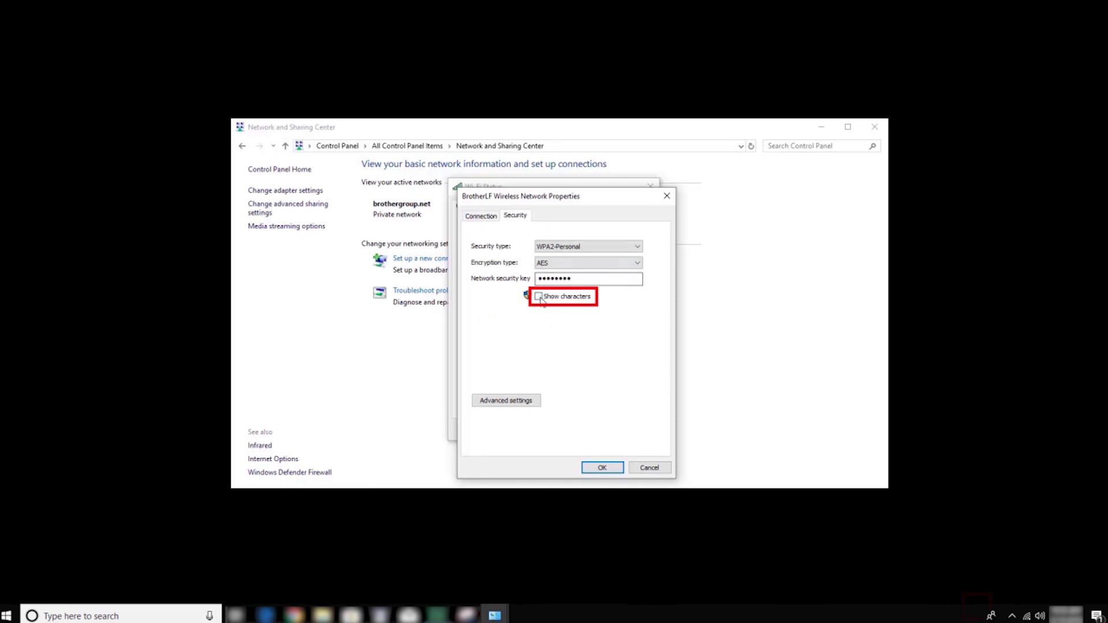
left_click(540, 299)
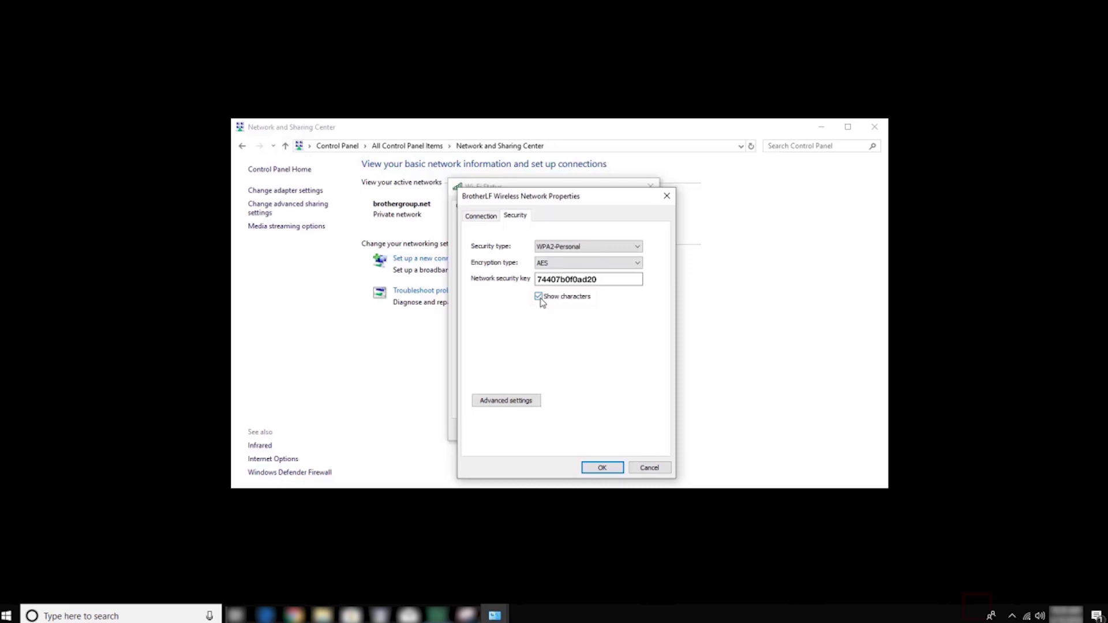
left_click(616, 467)
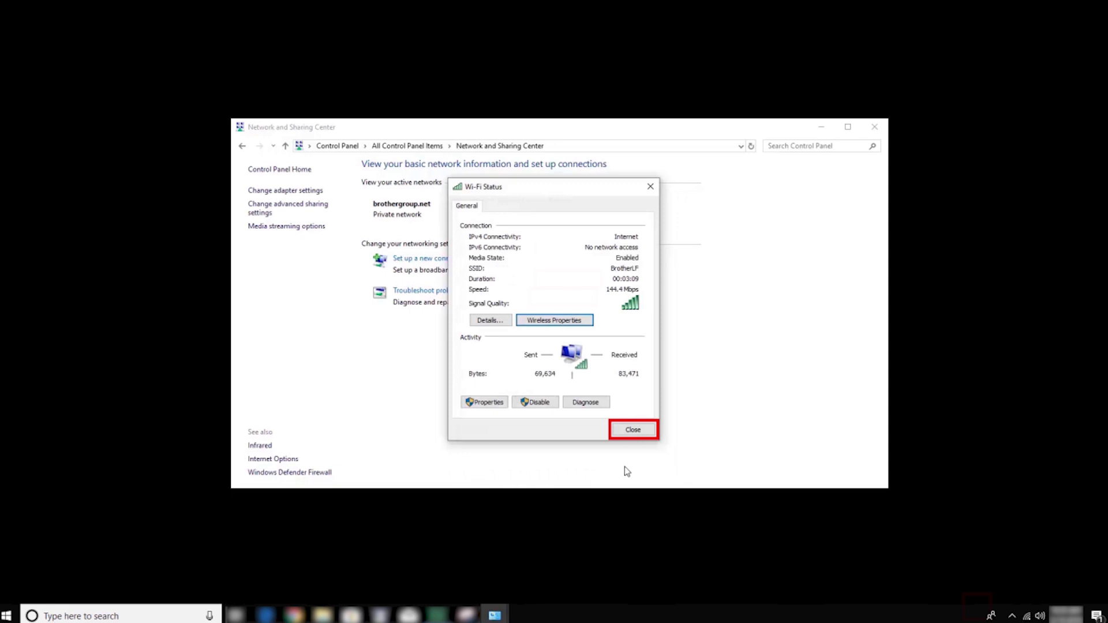
key("Escape")
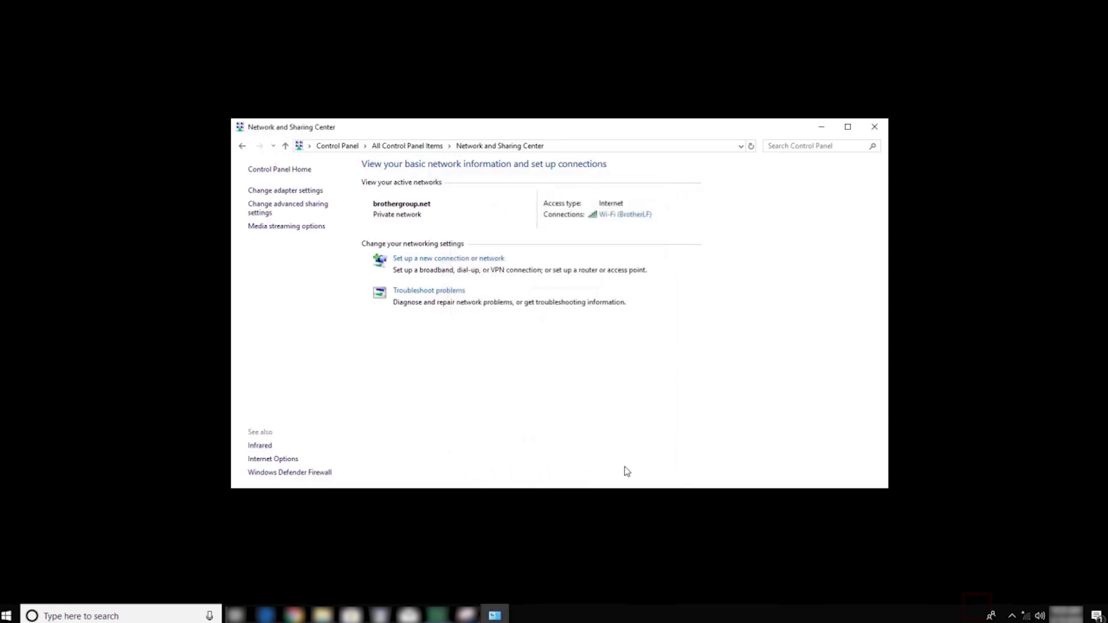
- Search Brother support for the Inkjet FAX/MFC model MFCJ6935DW and open the wireless connection article
key("alt+F4")
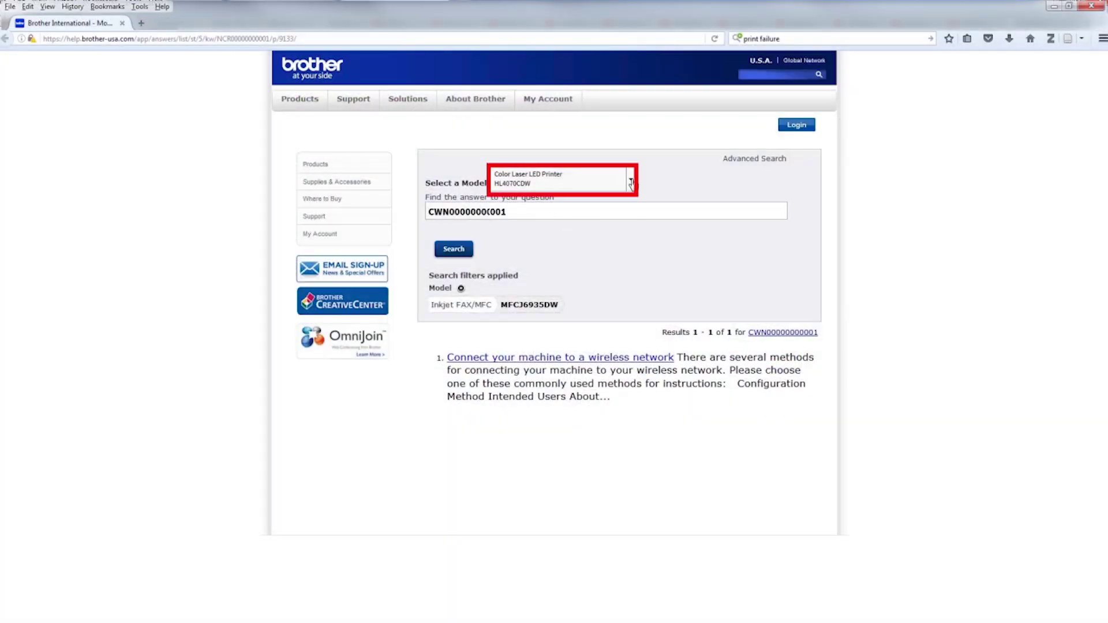
left_click(630, 182)
left_click_drag(659, 230, 658, 268)
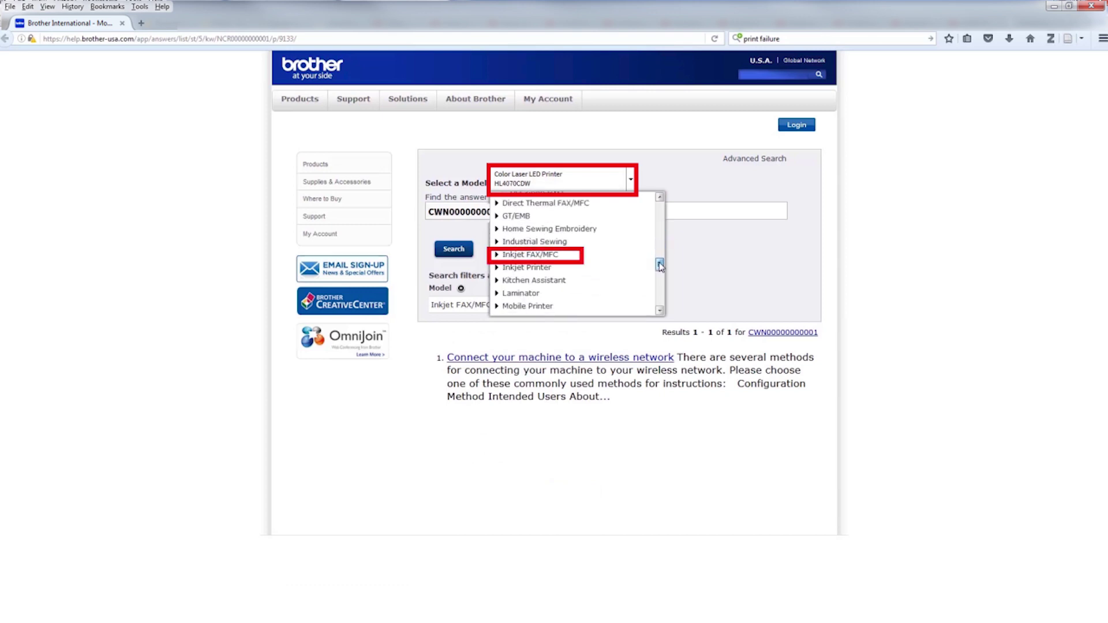
left_click(496, 257)
left_click_drag(661, 221, 660, 282)
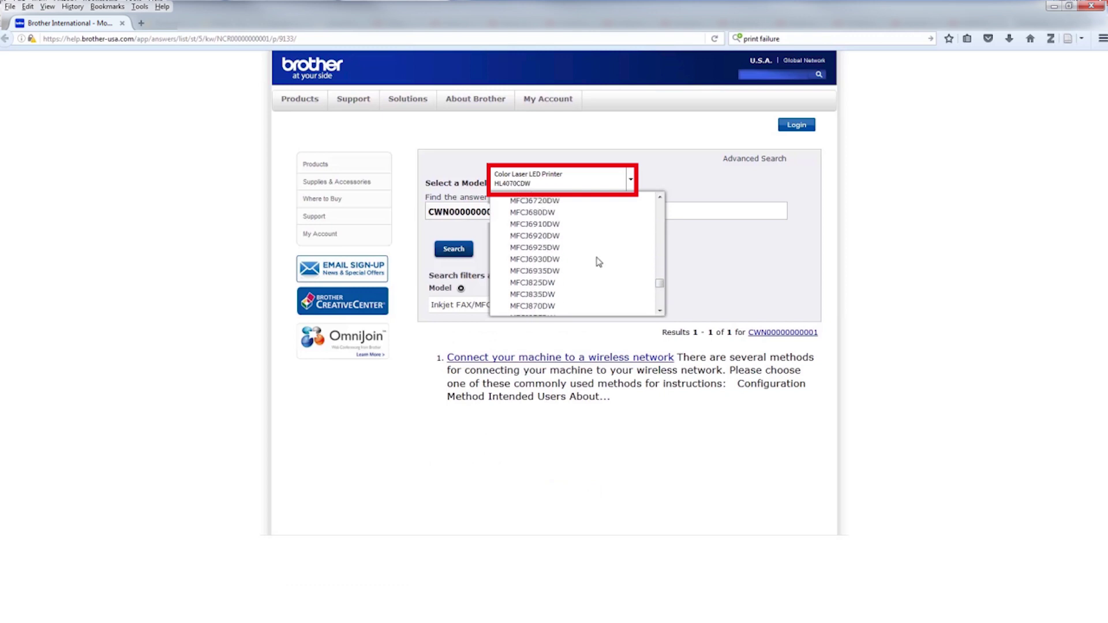
left_click(549, 312)
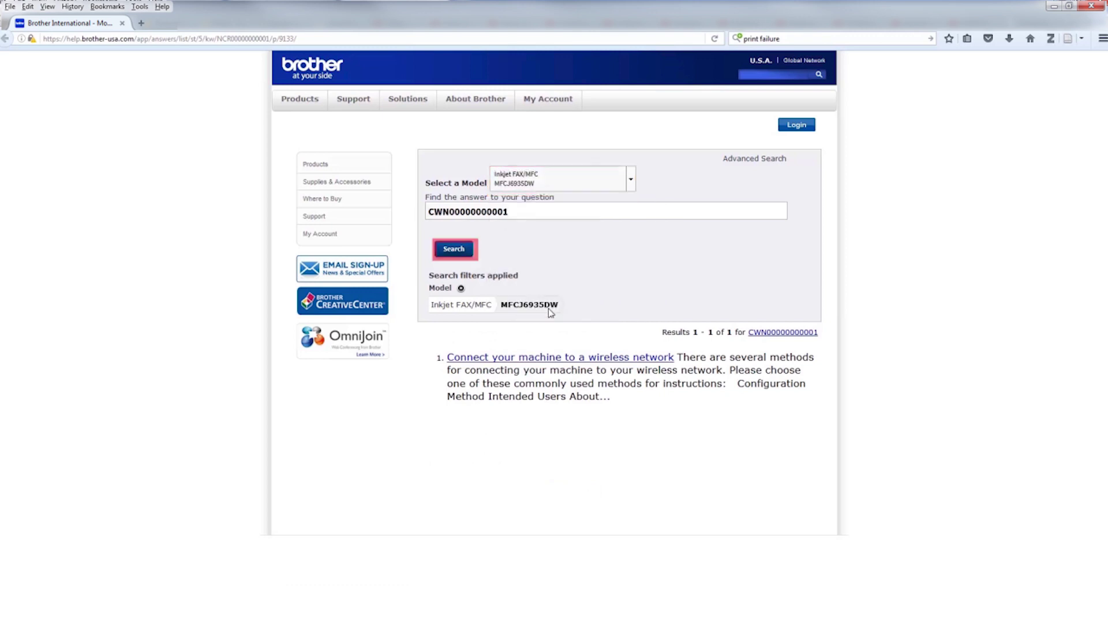
left_click(460, 253)
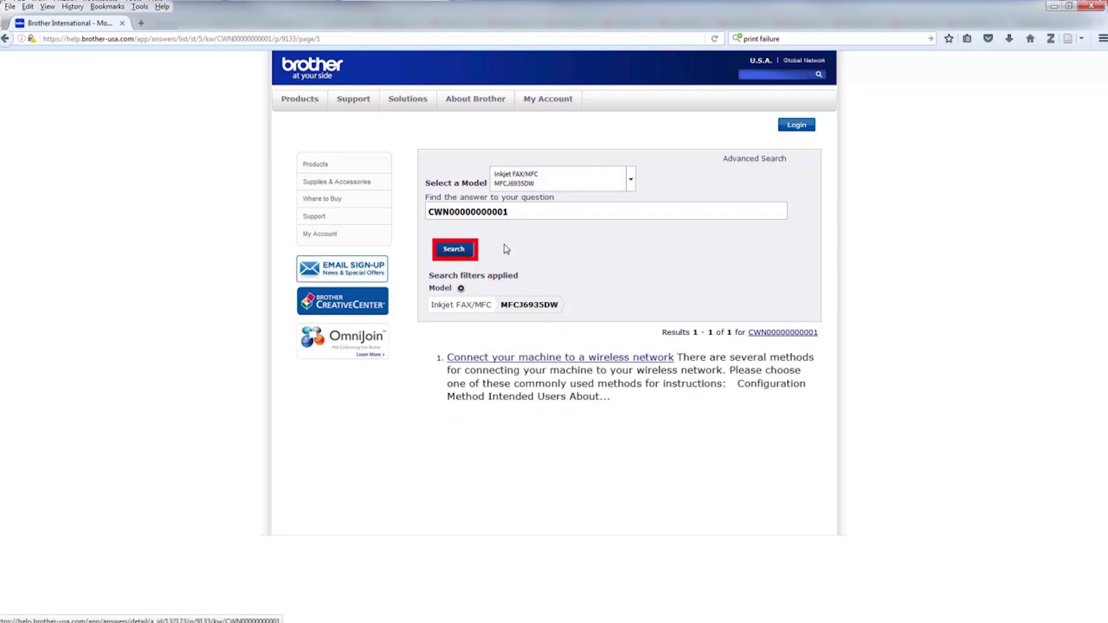
left_click(639, 358)
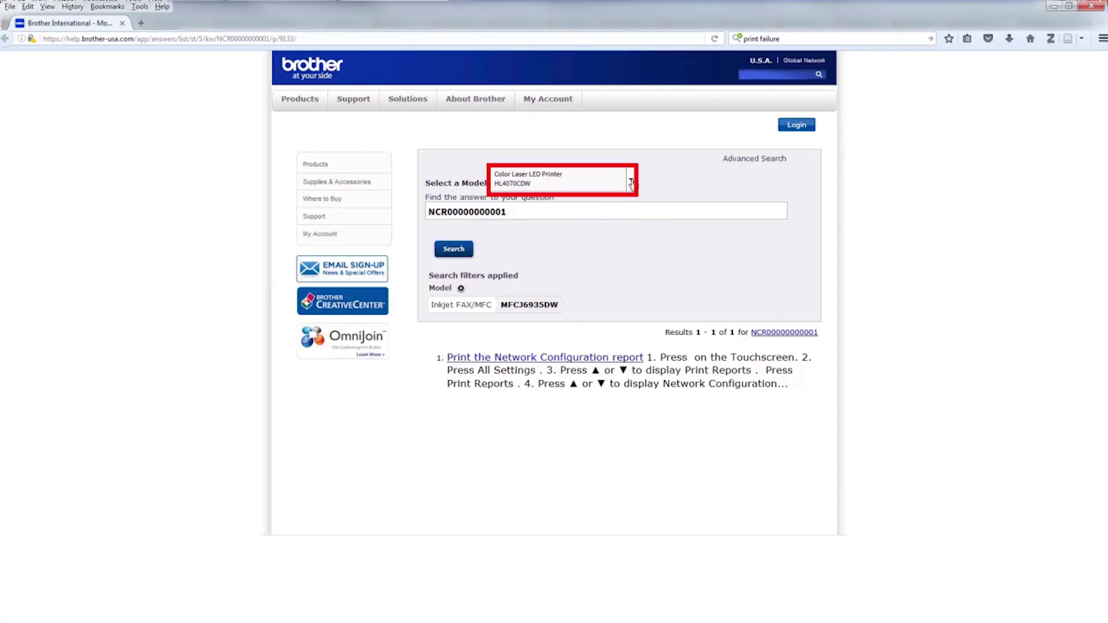
- Rerun the MFCJ6935DW answer search and open the 'Print the Network Configuration report' result
left_click(631, 182)
left_click_drag(662, 225, 659, 265)
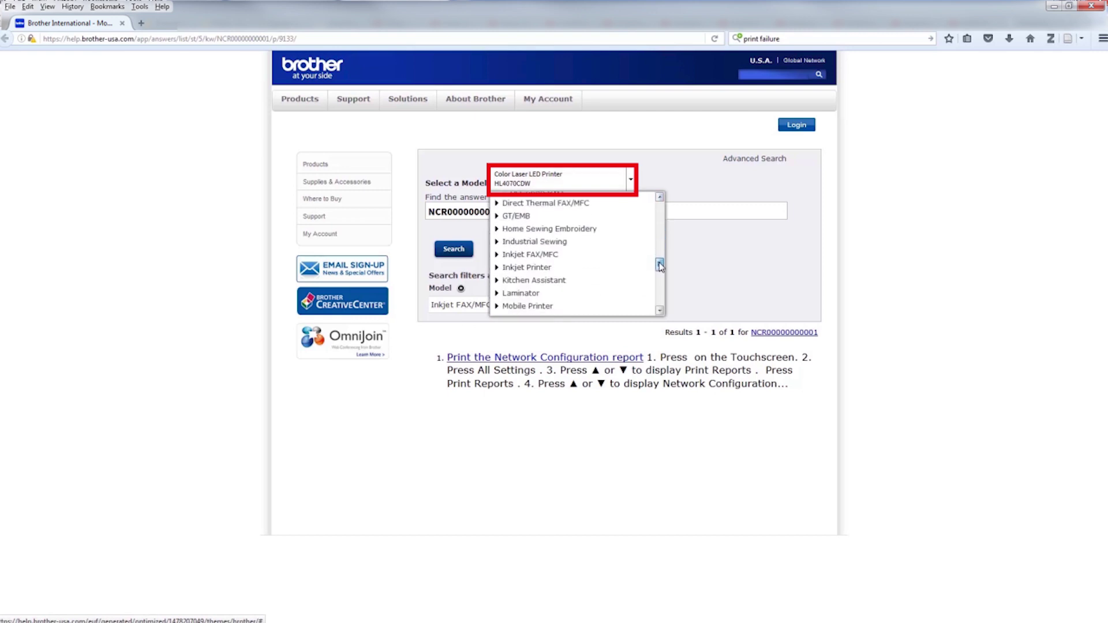
left_click(497, 255)
left_click_drag(659, 211, 661, 281)
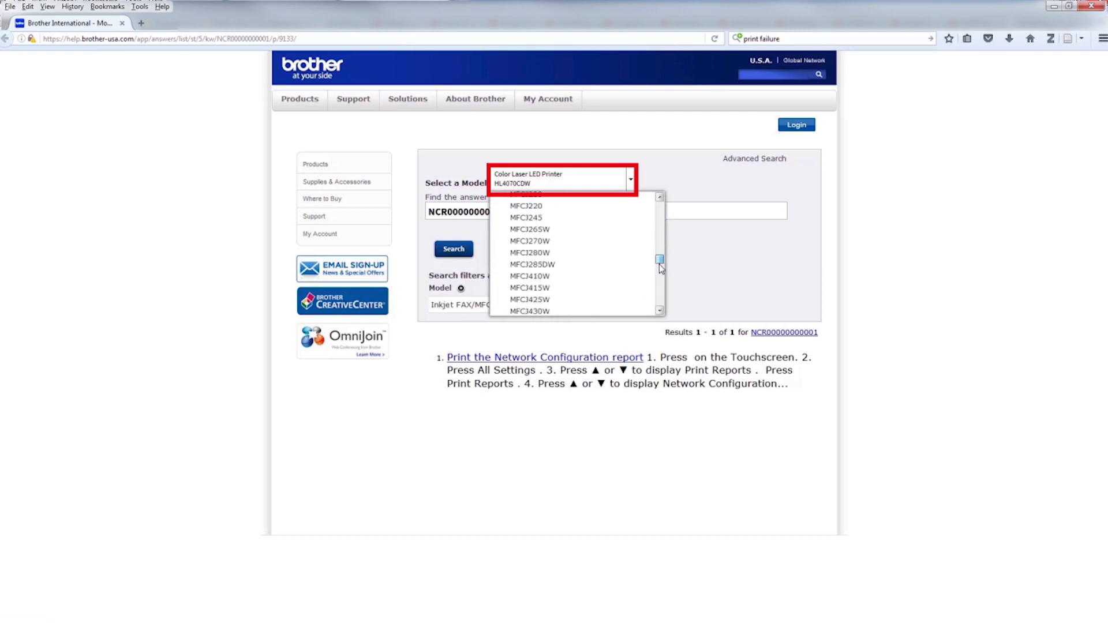
scroll(597, 260, "down", 3)
left_click(547, 311)
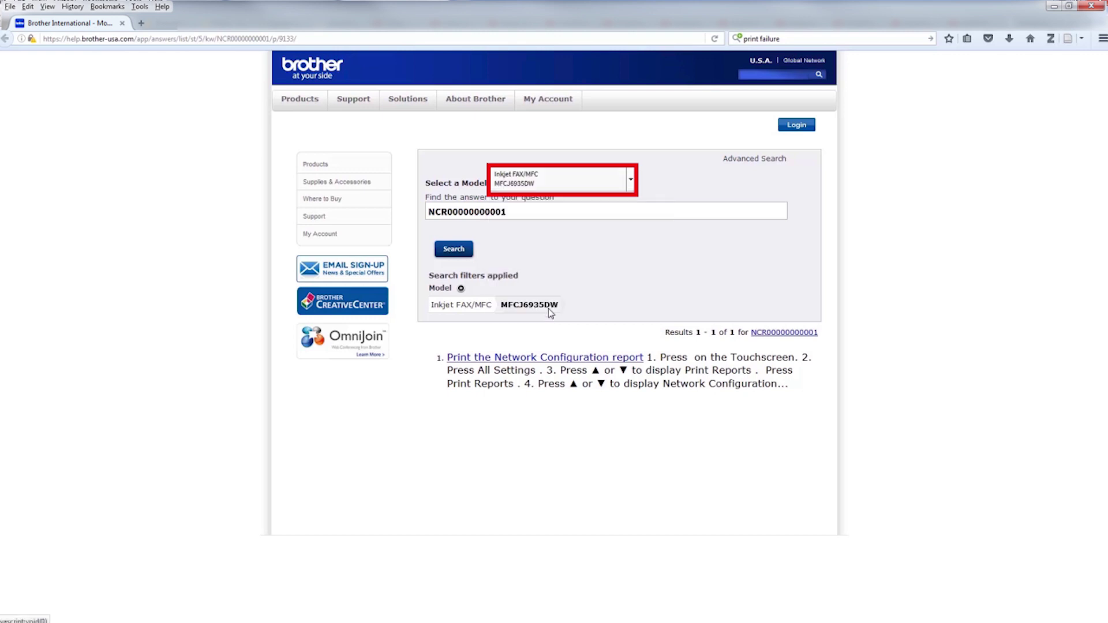
left_click(460, 251)
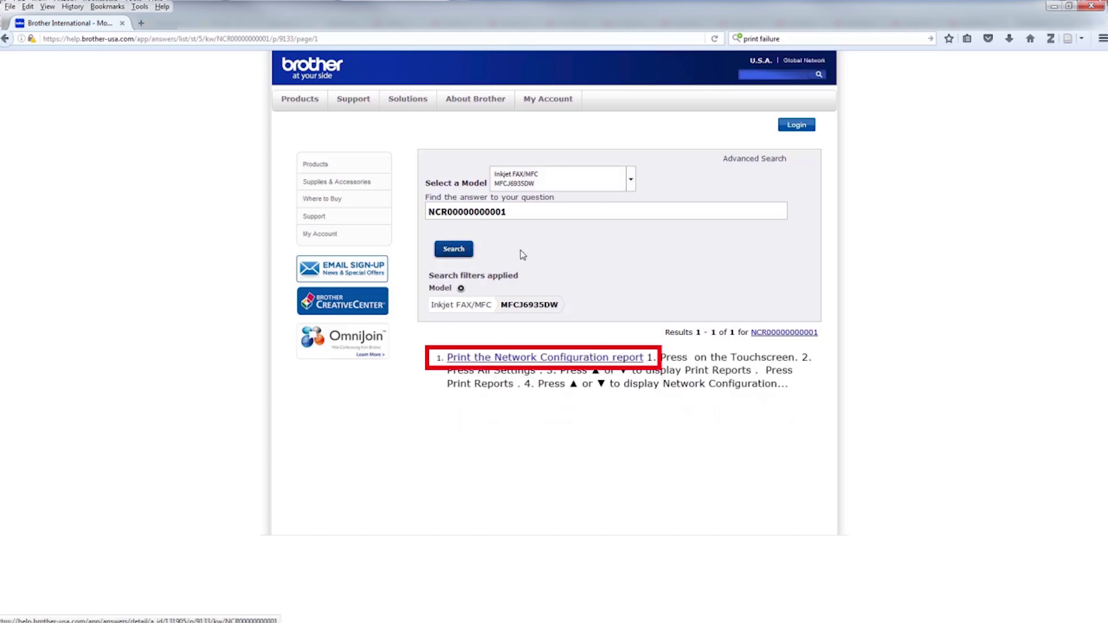
left_click(618, 358)
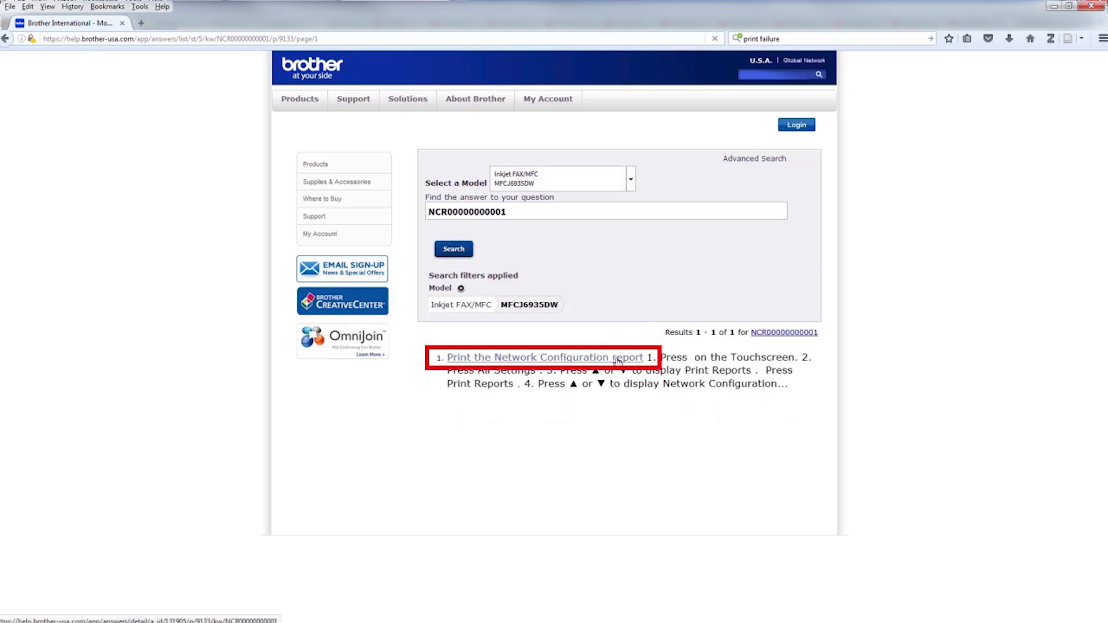